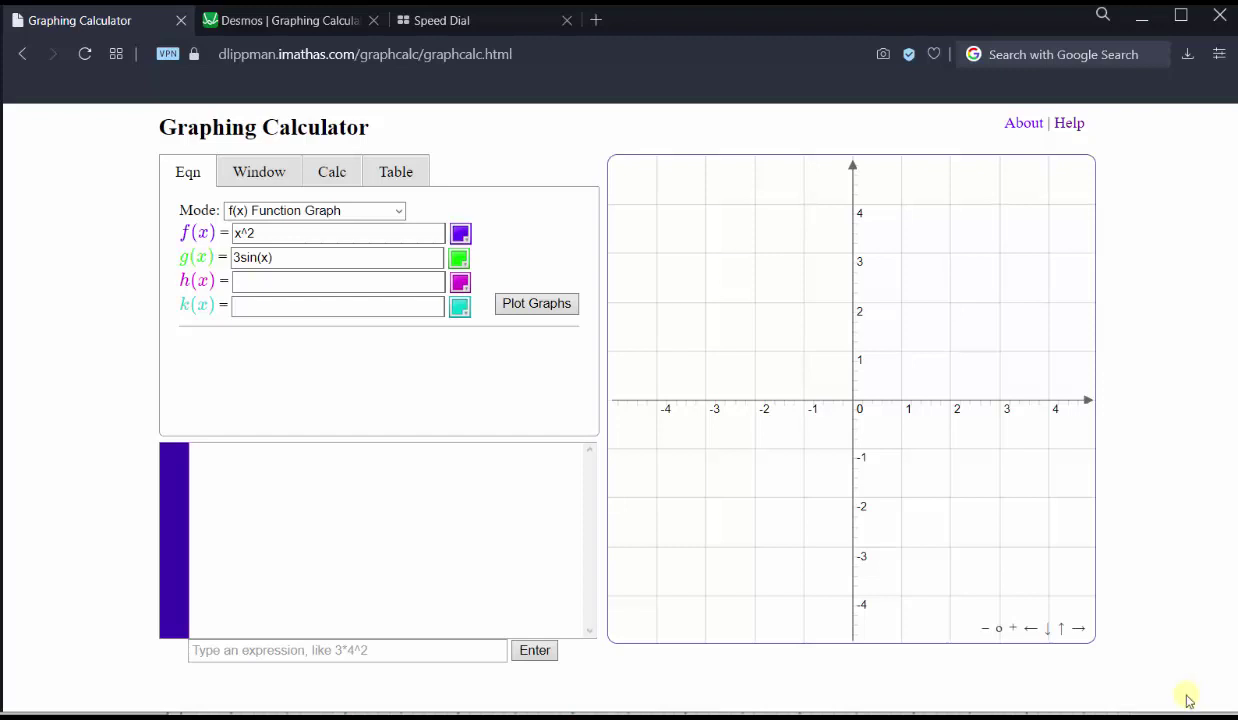
# Delete the 3sin(x) entry in g(x), enter 1/3x^3-4x+2 as f(x), and plot it.
pyautogui.click(281, 253)
pyautogui.moveTo(281, 253); pyautogui.dragTo(216, 233)
pyautogui.press('BackSpace')
pyautogui.press('BackSpace')
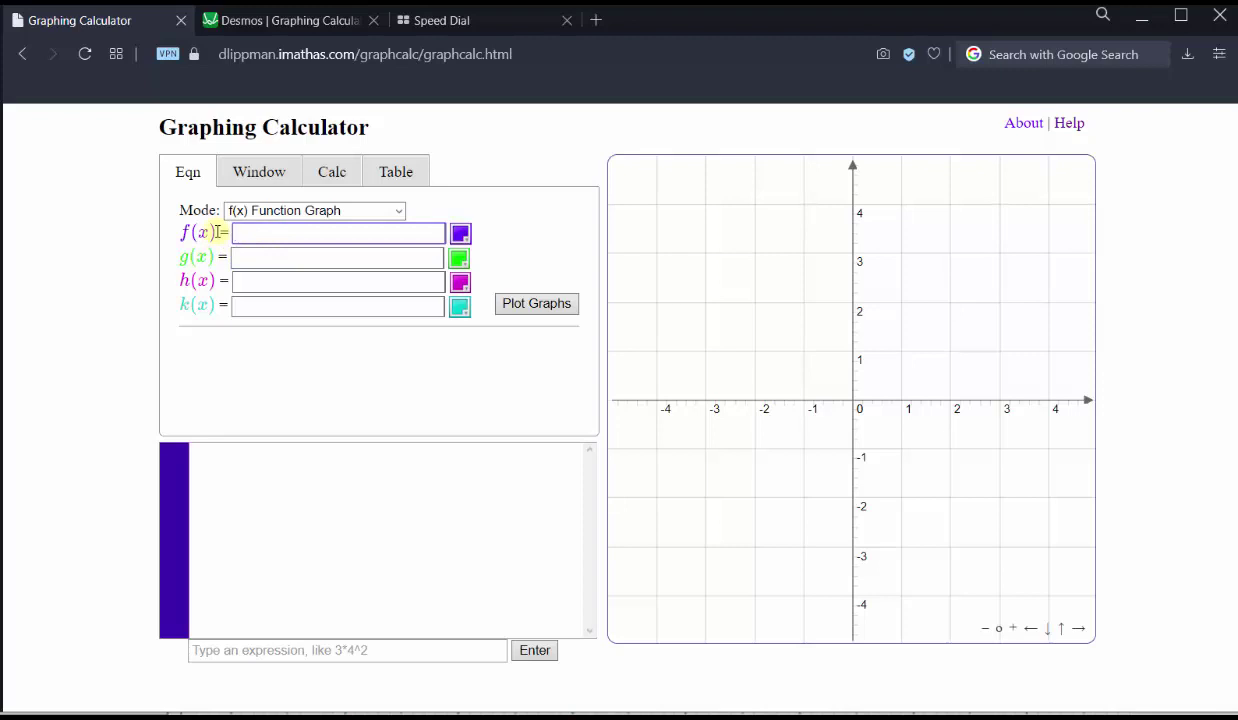
pyautogui.write('1/3x^2')
pyautogui.write('-4x+2')
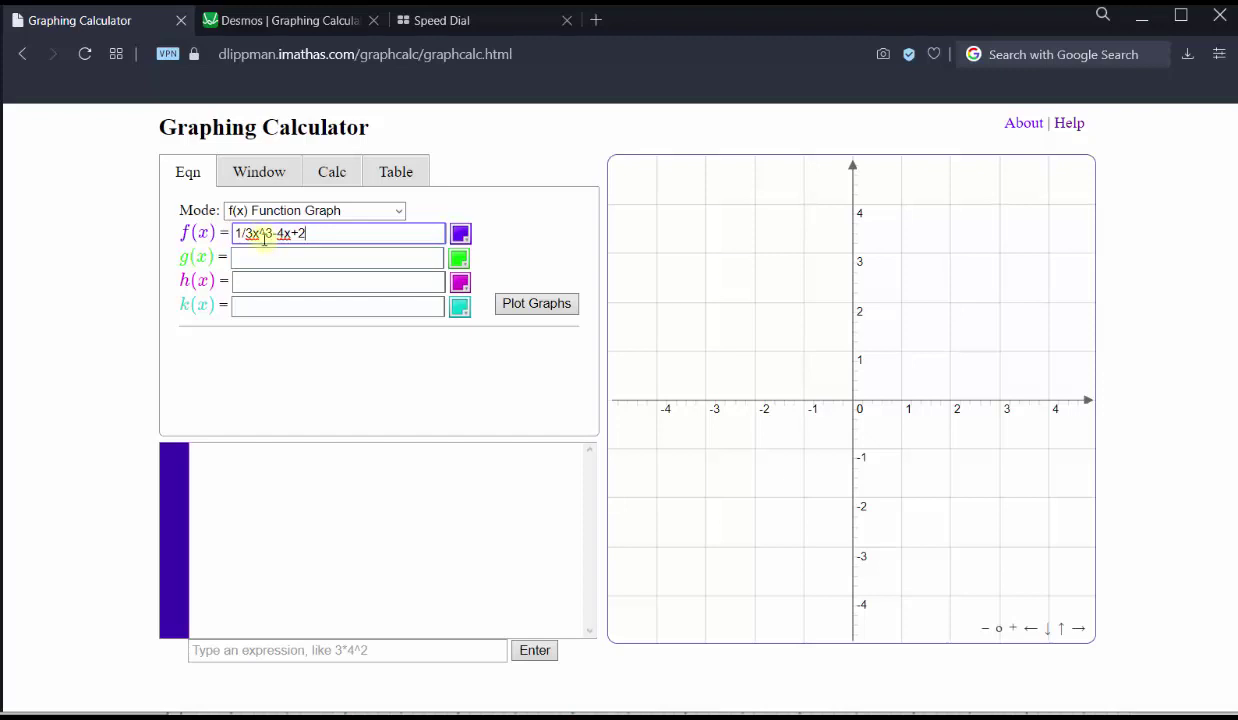
pyautogui.click(551, 312)
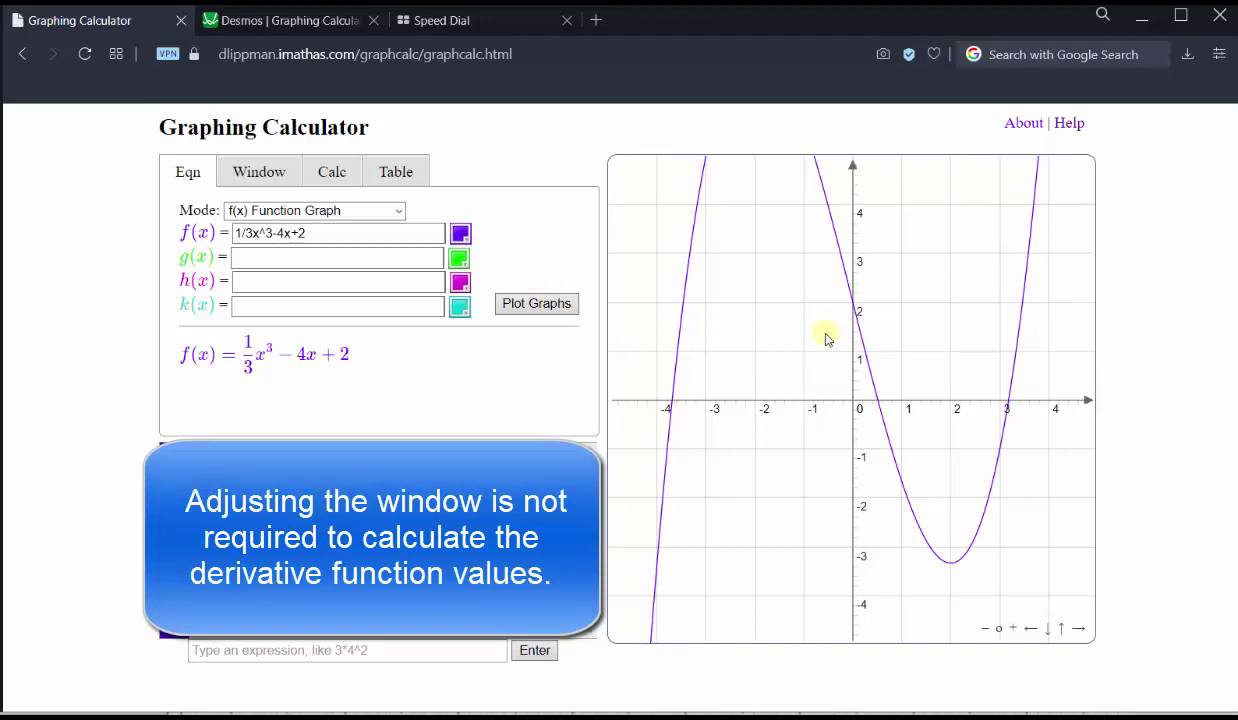
# Zoom the graph out twice and pan up to show the peak near y≈7.5 and low near y≈−3.
pyautogui.click(287, 180)
pyautogui.click(240, 231)
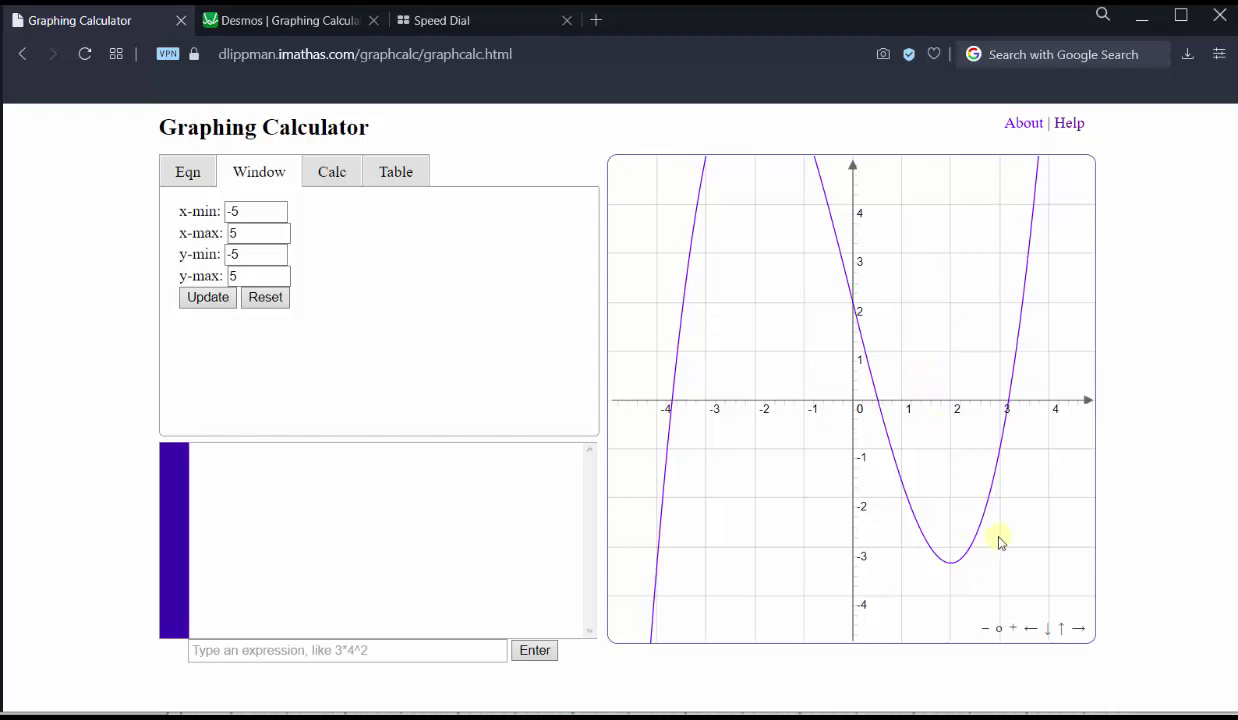
pyautogui.click(985, 628)
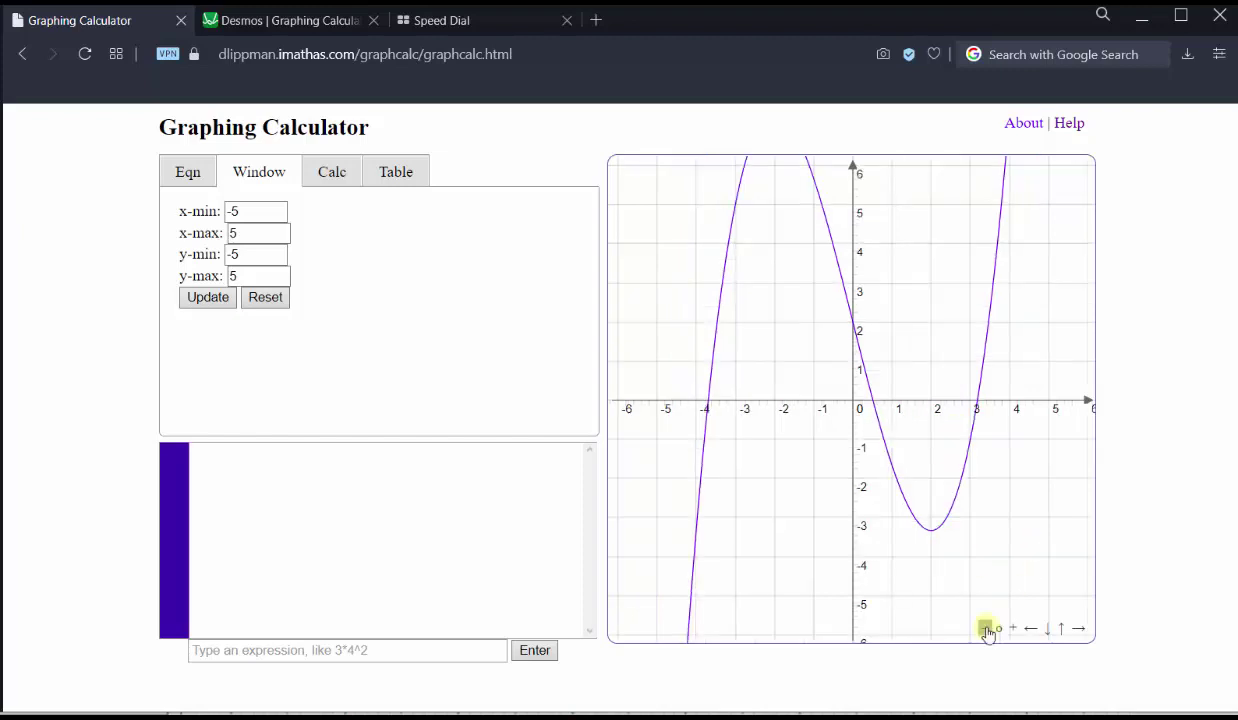
pyautogui.click(985, 628)
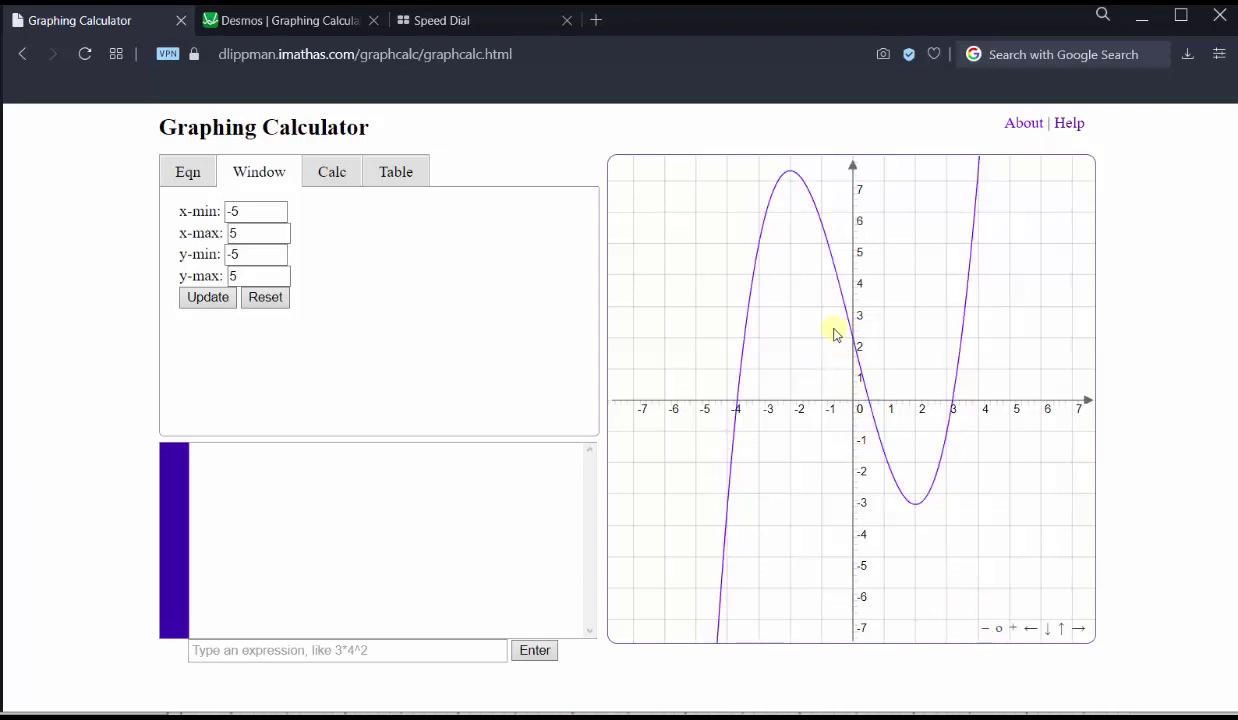
pyautogui.click(1062, 630)
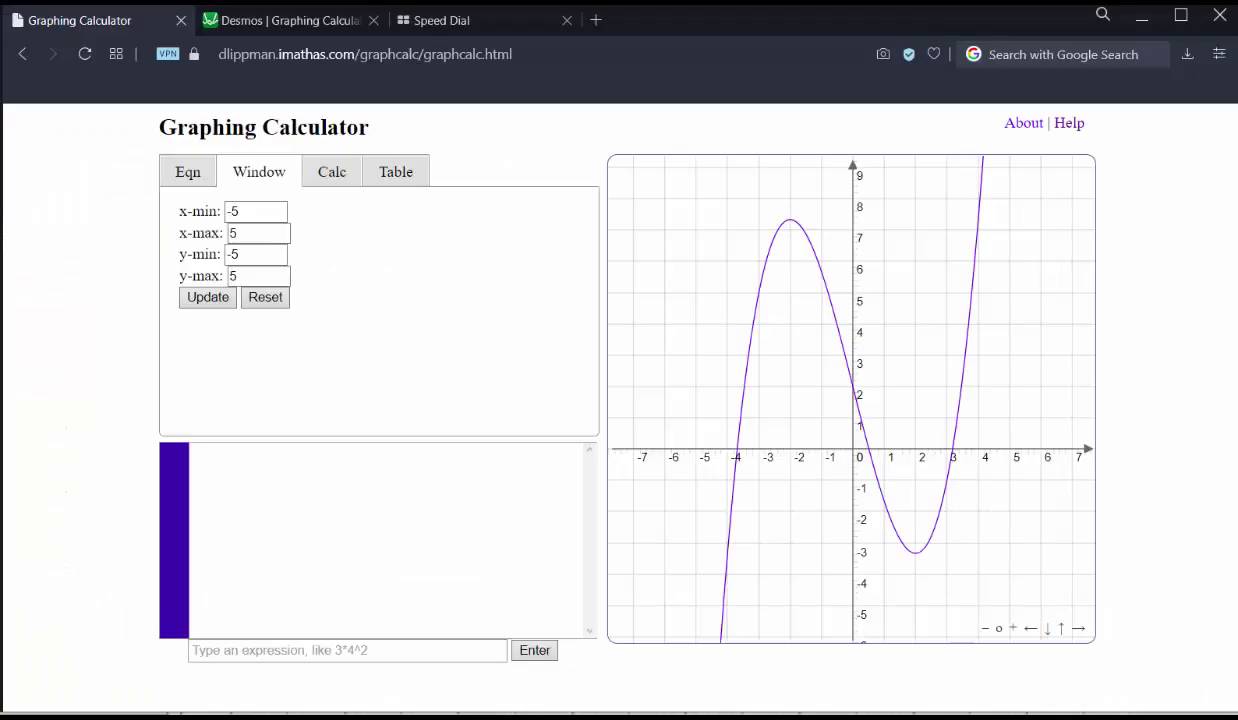
# Run a Derivative calculation on the cubic curve at x = 0, giving −4.
pyautogui.click(338, 182)
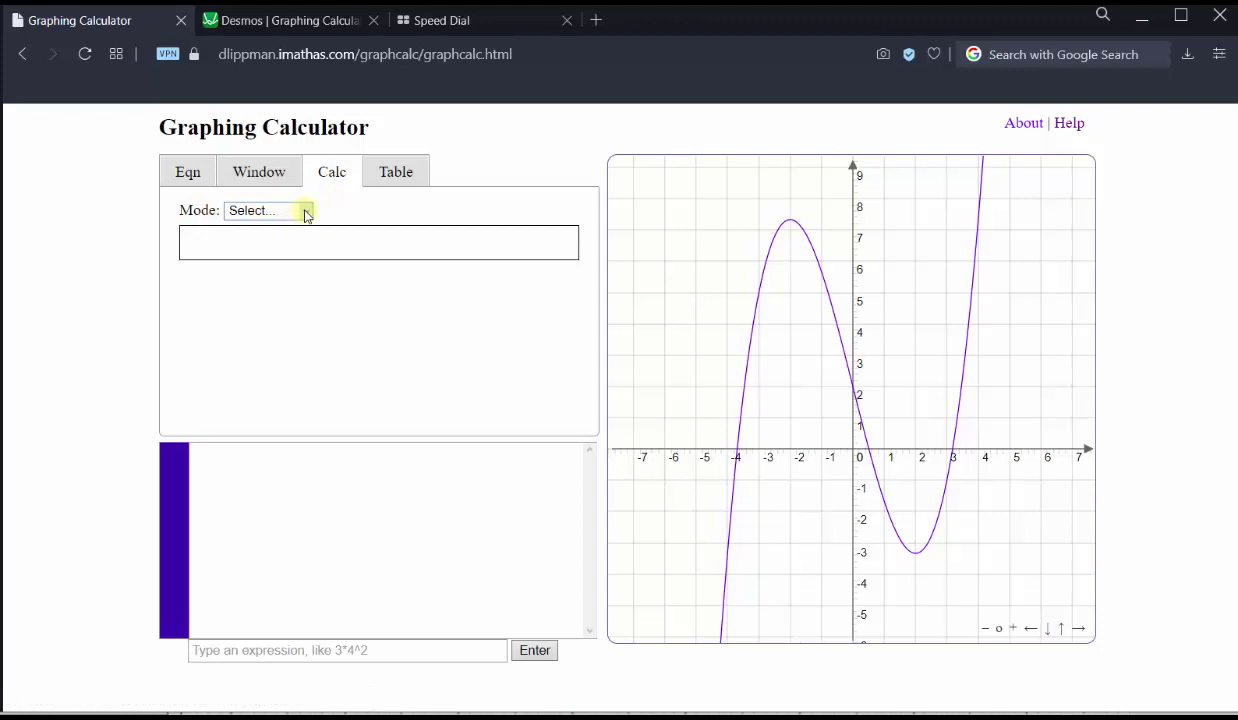
pyautogui.click(305, 213)
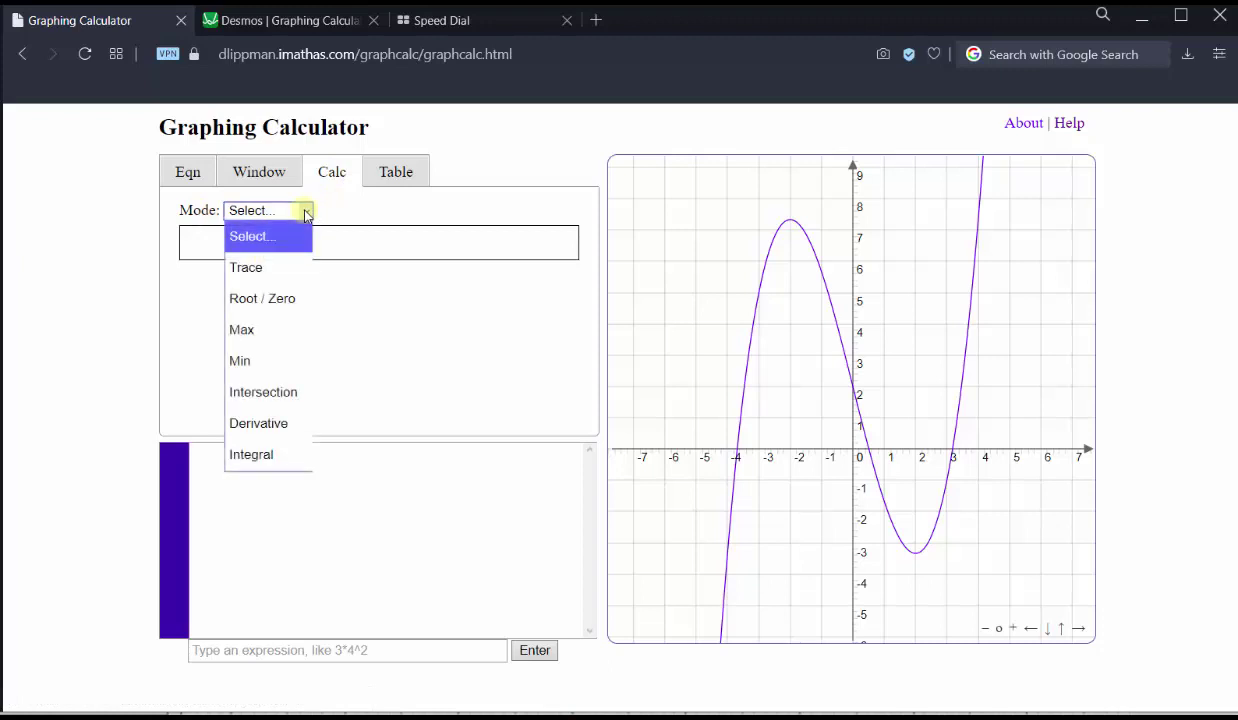
pyautogui.click(263, 423)
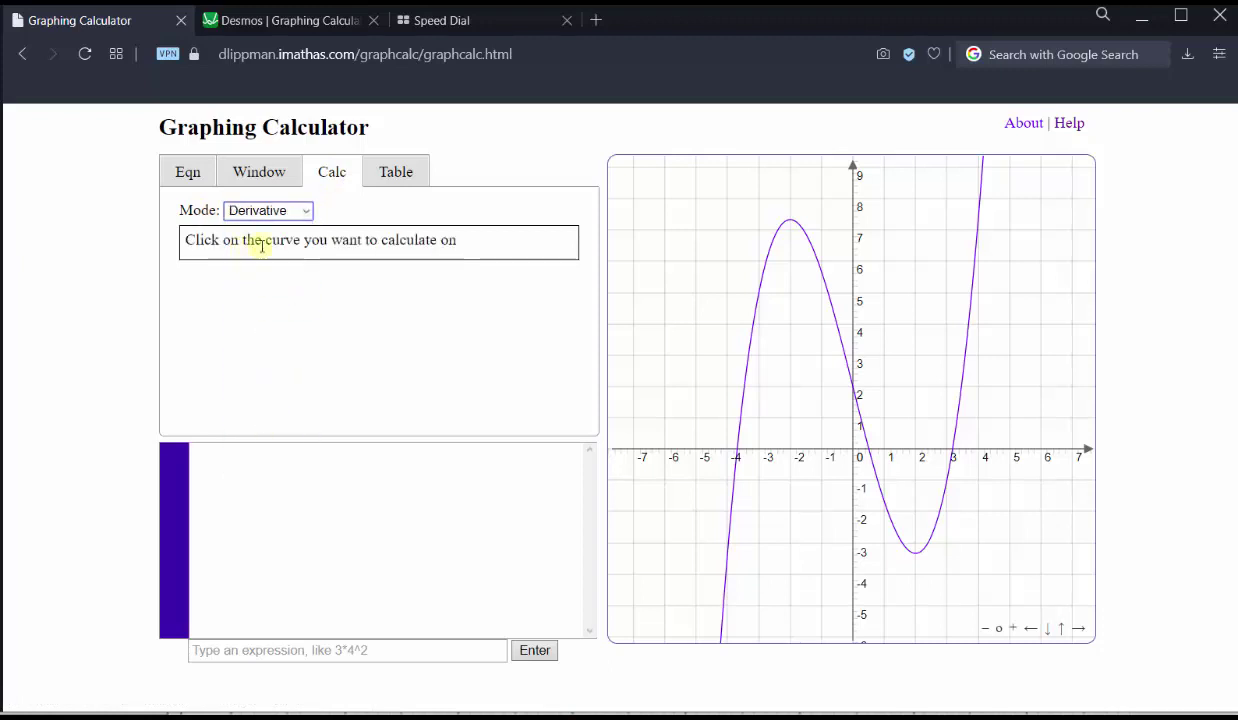
pyautogui.click(837, 318)
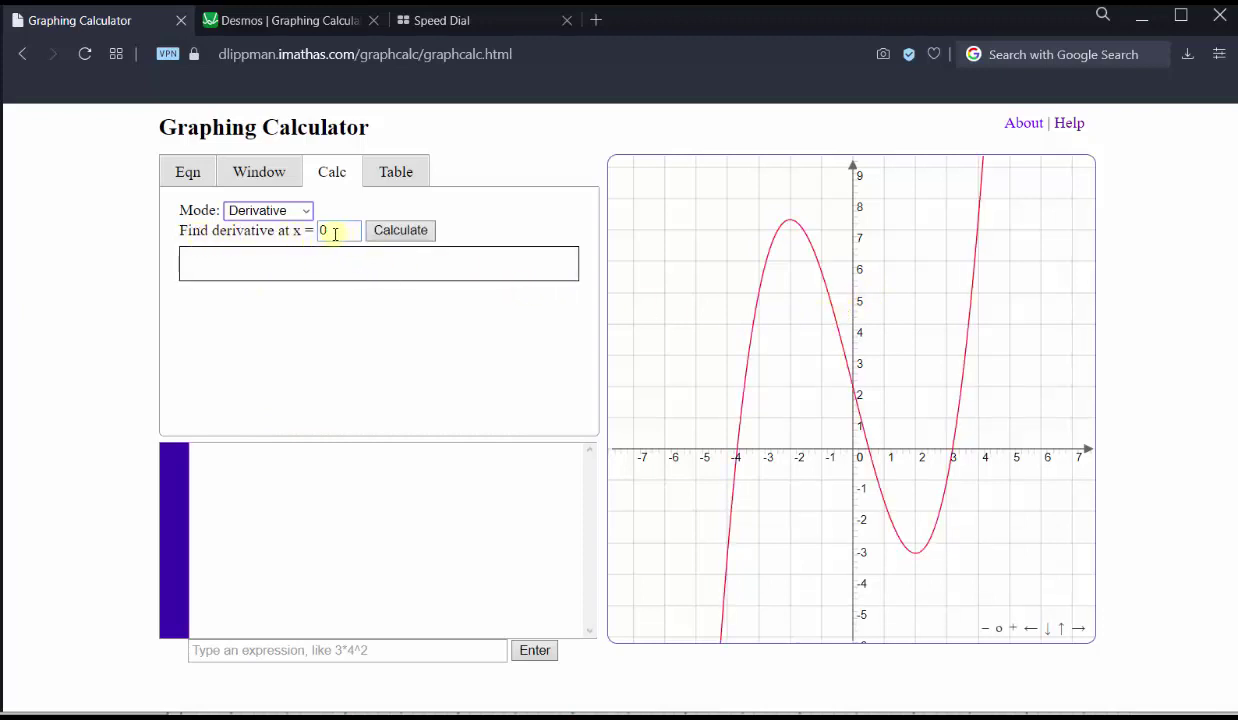
pyautogui.click(348, 234)
pyautogui.click(391, 234)
pyautogui.click(391, 232)
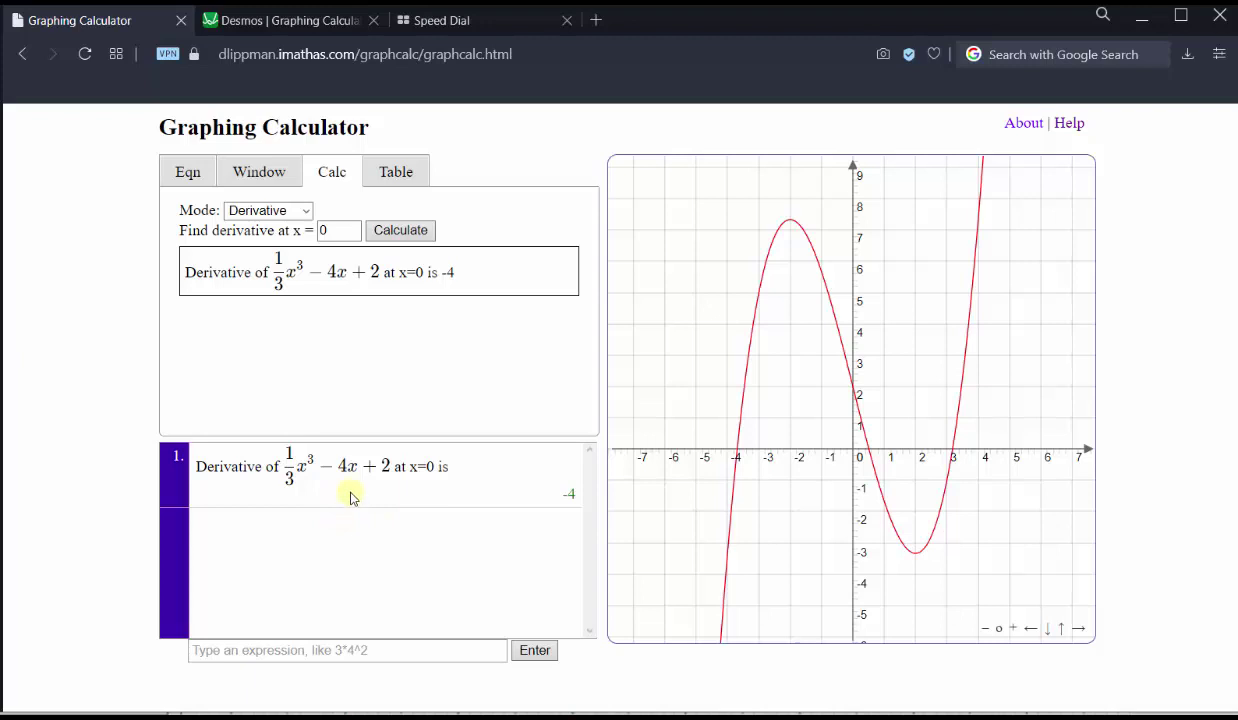
# Recalculate the cubic's derivative at x = 2 and x = −3, giving 0 and 5.
pyautogui.click(325, 230)
pyautogui.press('BackSpace')
pyautogui.write('2')
pyautogui.click(404, 231)
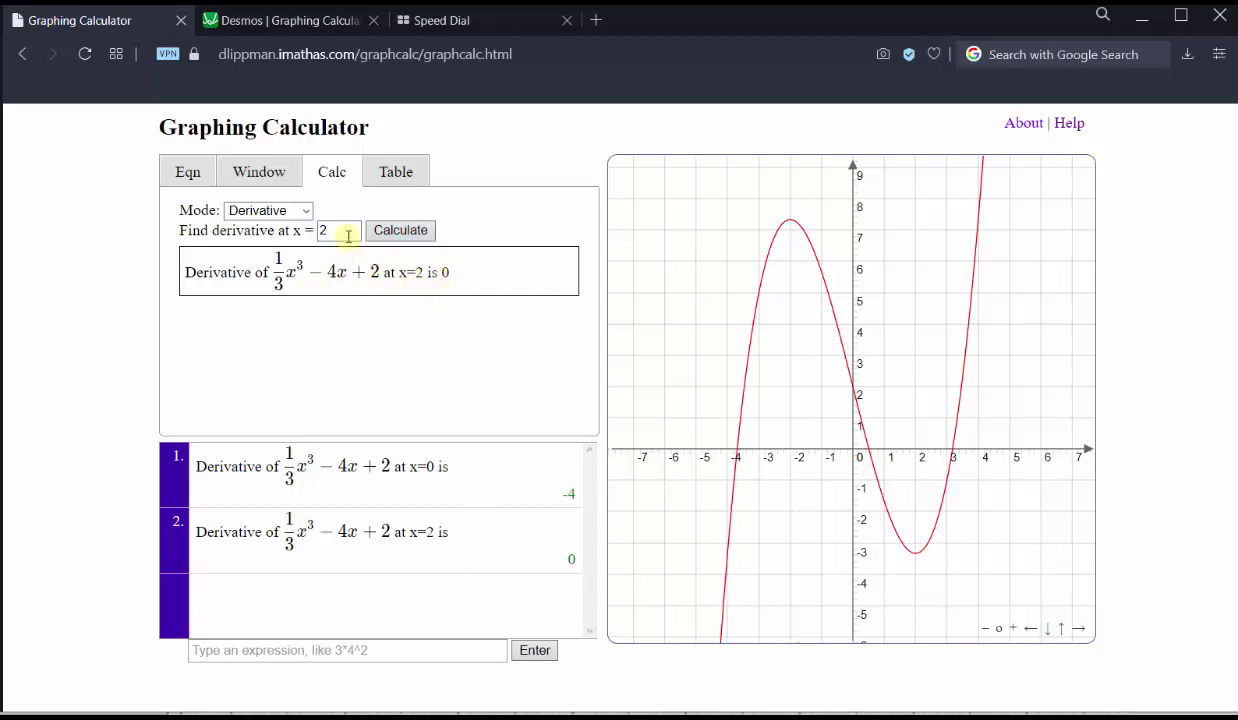
pyautogui.moveTo(345, 229); pyautogui.dragTo(298, 226)
pyautogui.click(393, 232)
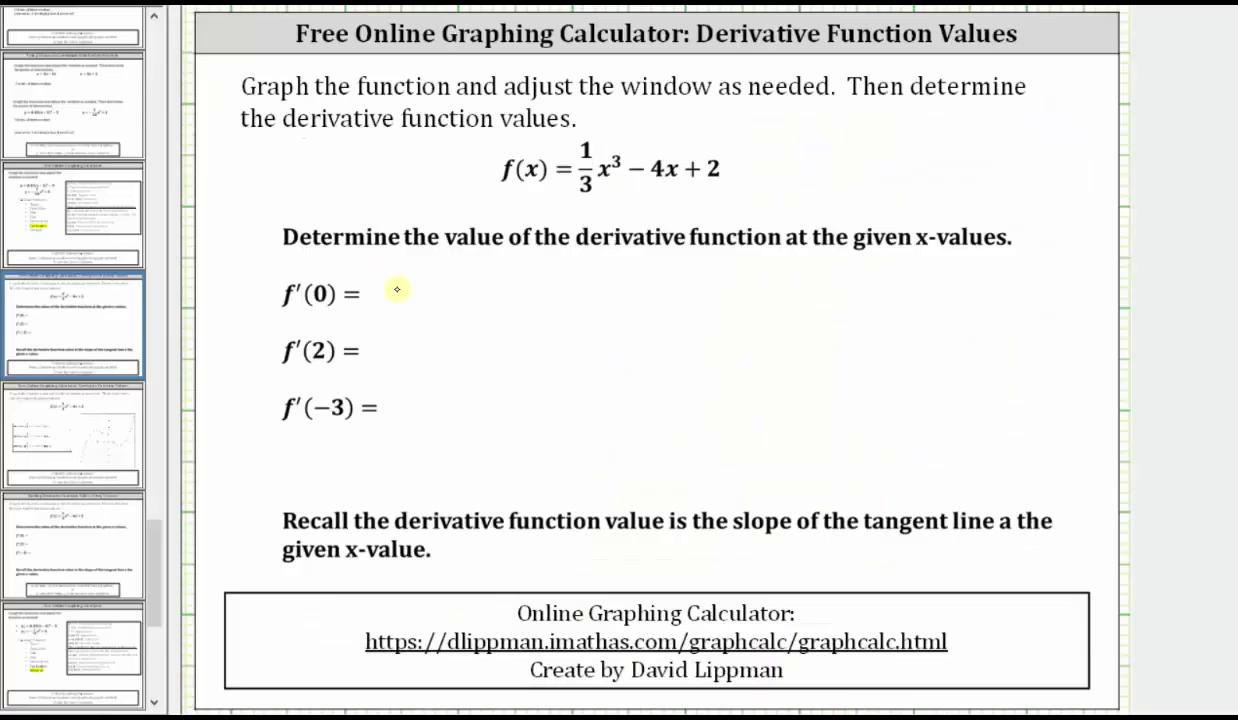
# Ink the values −4, 0 and 5 beside f′(0), f′(2) and f′(−3), then advance the slide.
pyautogui.moveTo(415, 276); pyautogui.dragTo(424, 336)
pyautogui.moveTo(417, 385)
pyautogui.mouseDown()
pyautogui.moveTo(418, 413)
pyautogui.moveTo(439, 384)
pyautogui.mouseUp()
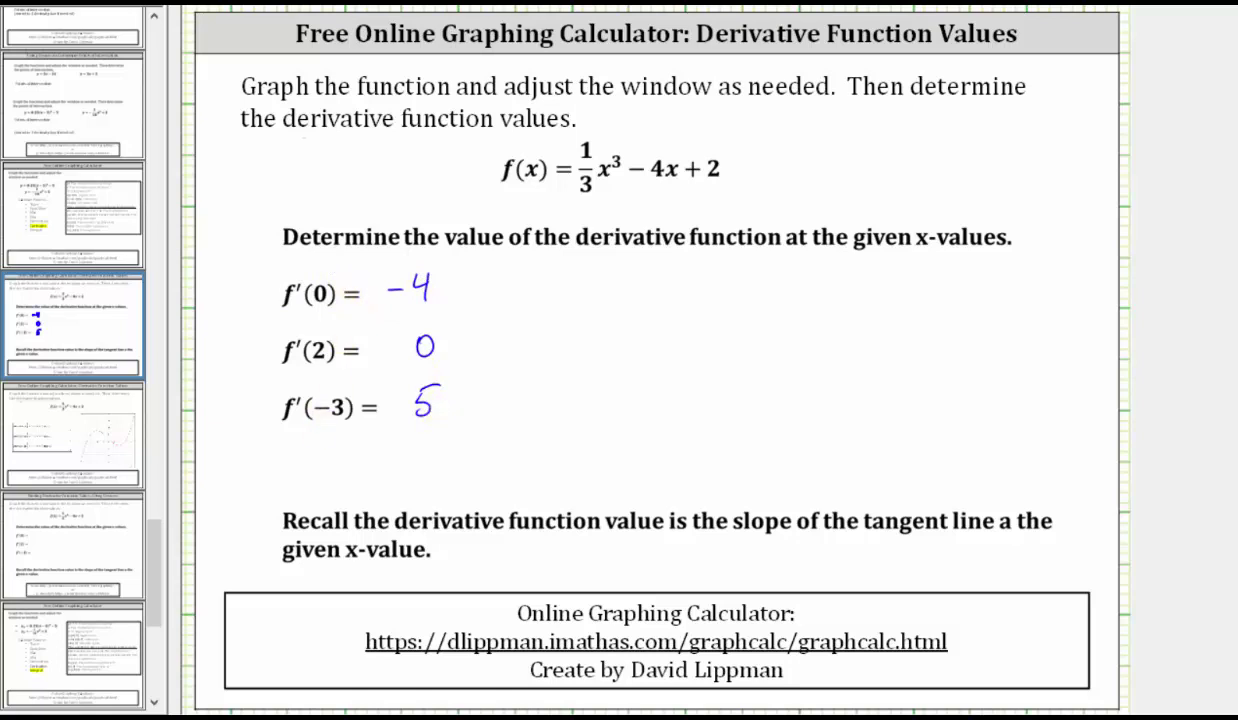
pyautogui.press('pagedown')
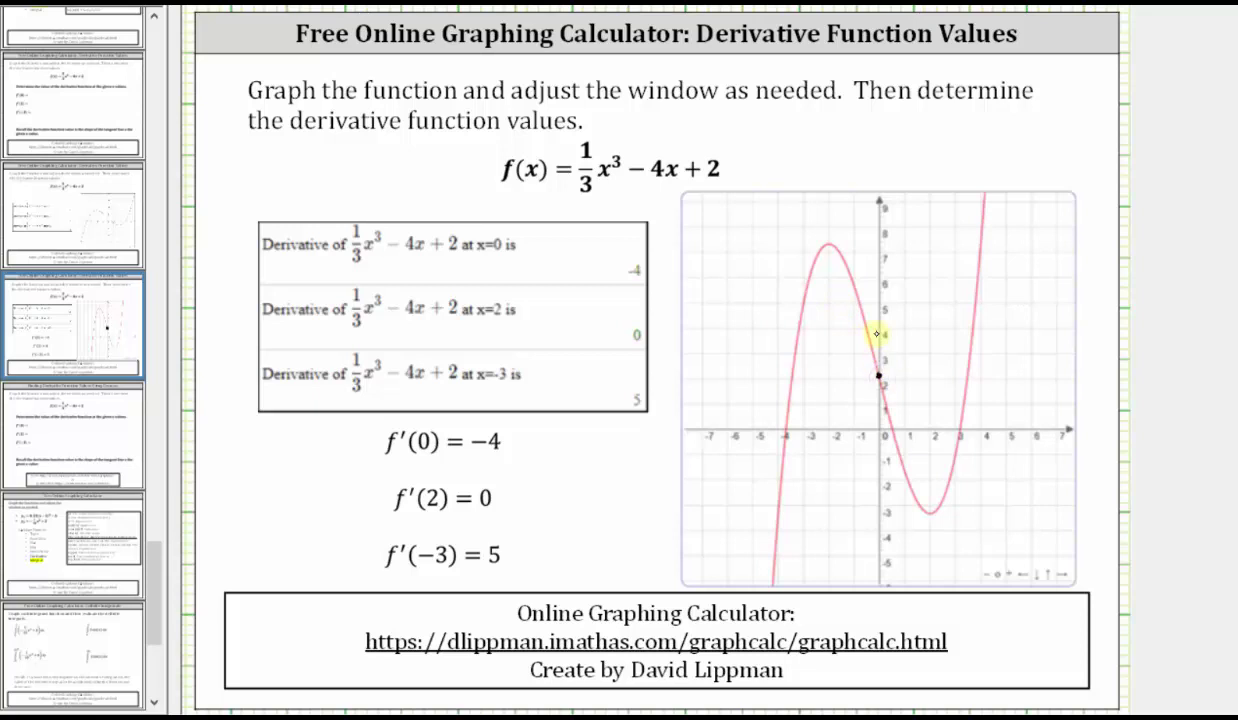
pyautogui.moveTo(833, 203)
pyautogui.mouseDown()
pyautogui.moveTo(931, 554)
pyautogui.moveTo(842, 212)
pyautogui.mouseUp()
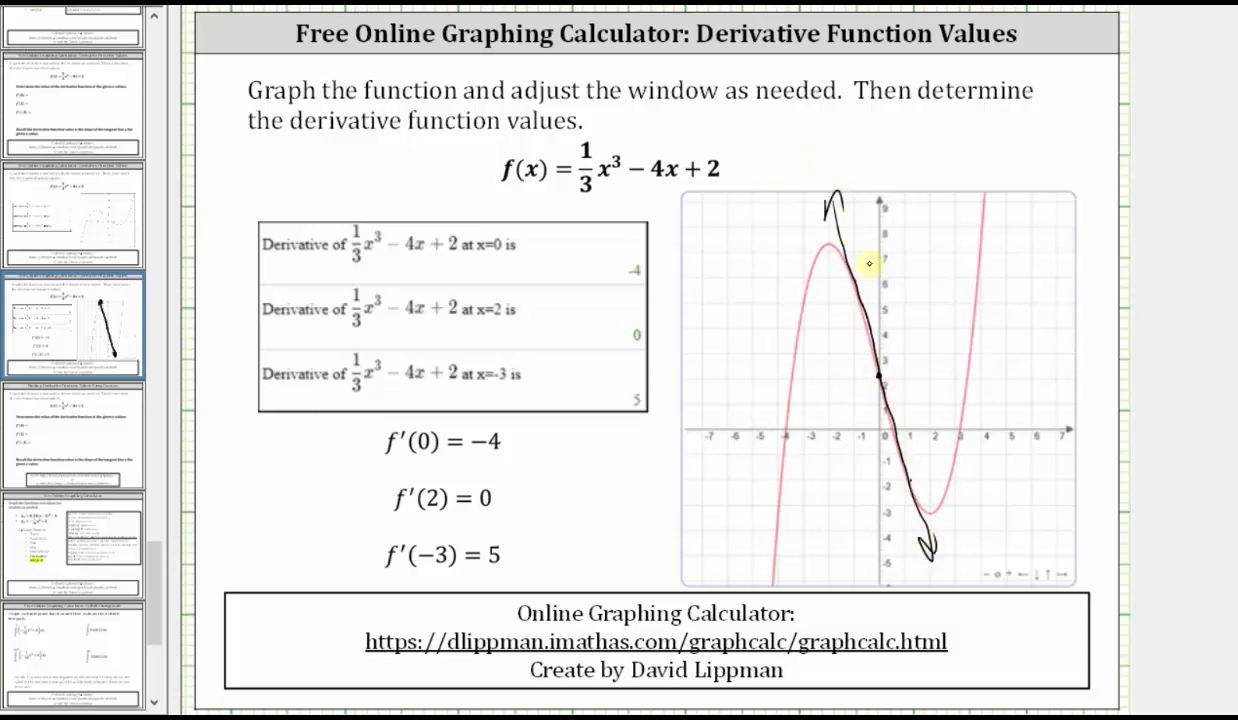
pyautogui.moveTo(866, 270)
pyautogui.mouseDown()
pyautogui.moveTo(930, 238)
pyautogui.moveTo(933, 259)
pyautogui.mouseUp()
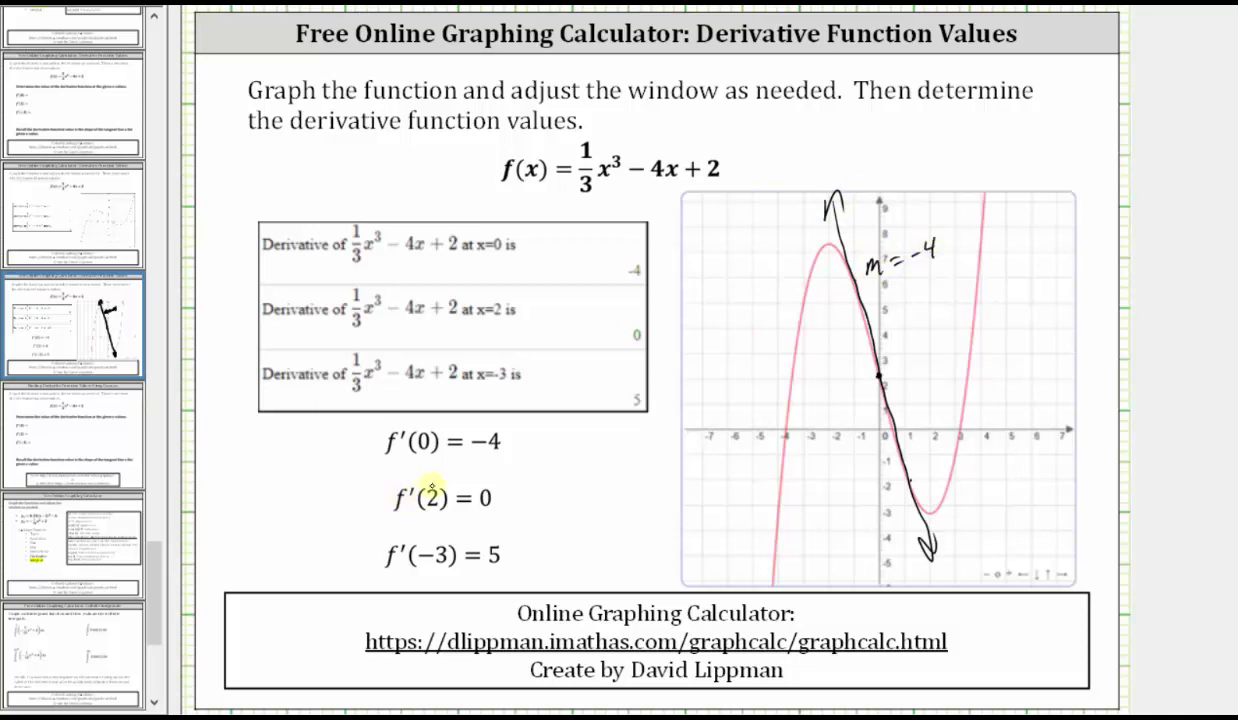
pyautogui.moveTo(931, 571)
pyautogui.mouseDown()
pyautogui.moveTo(858, 313)
pyautogui.moveTo(822, 235)
pyautogui.moveTo(884, 218)
pyautogui.moveTo(876, 256)
pyautogui.moveTo(940, 213)
pyautogui.moveTo(911, 260)
pyautogui.mouseUp()
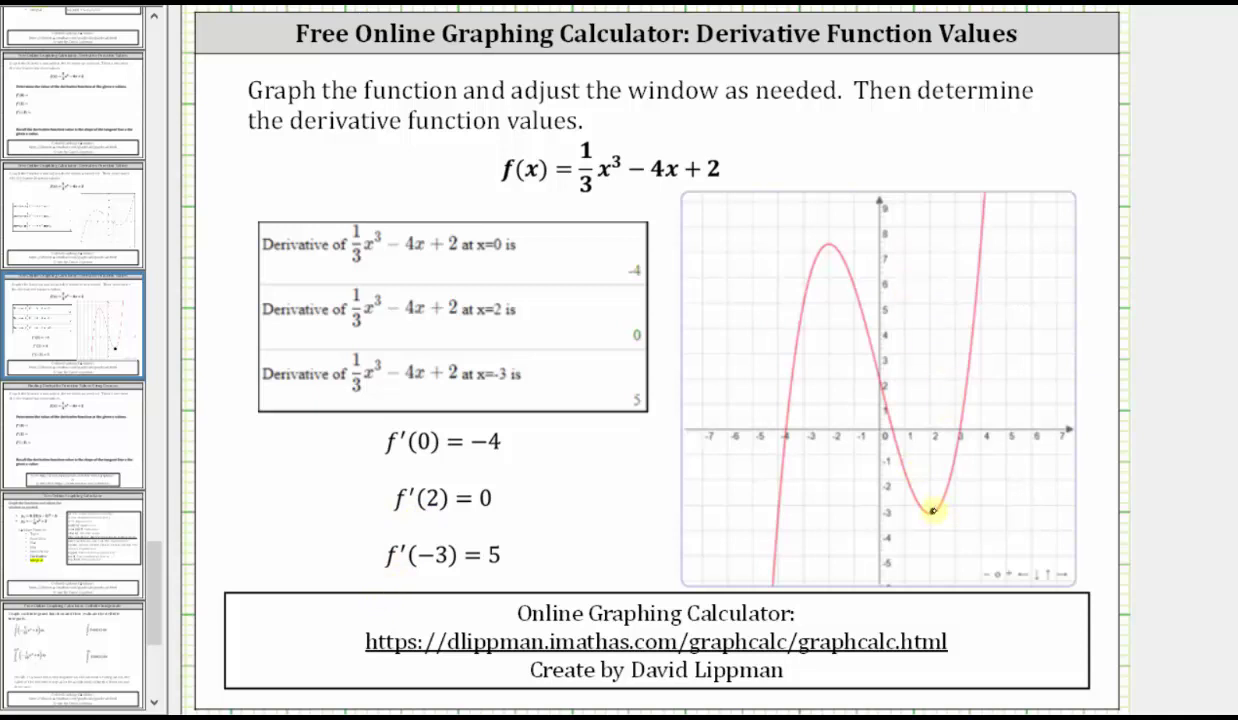
# Sketch a horizontal tangent labelled m = 0 at x = 2, then erase it.
pyautogui.click(931, 510)
pyautogui.moveTo(847, 511)
pyautogui.mouseDown()
pyautogui.moveTo(1028, 505)
pyautogui.moveTo(1014, 512)
pyautogui.mouseUp()
pyautogui.moveTo(857, 502); pyautogui.dragTo(862, 517)
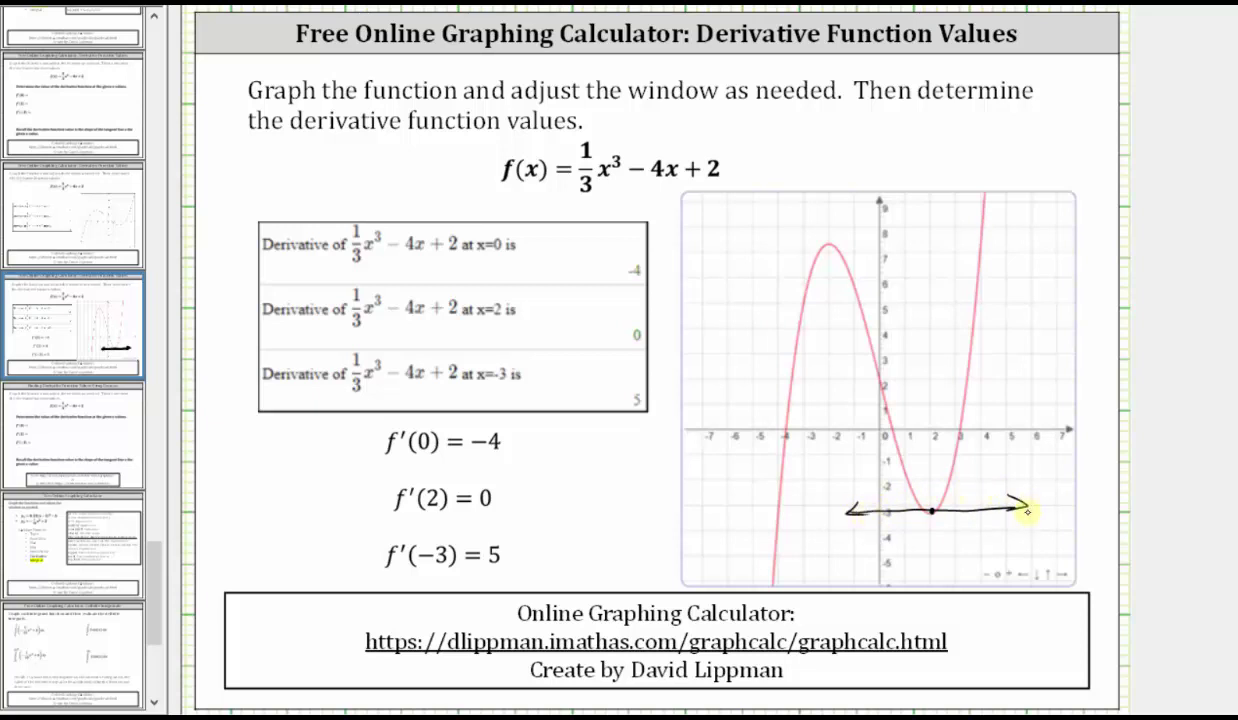
pyautogui.moveTo(926, 545); pyautogui.dragTo(965, 530)
pyautogui.moveTo(952, 538); pyautogui.dragTo(978, 525)
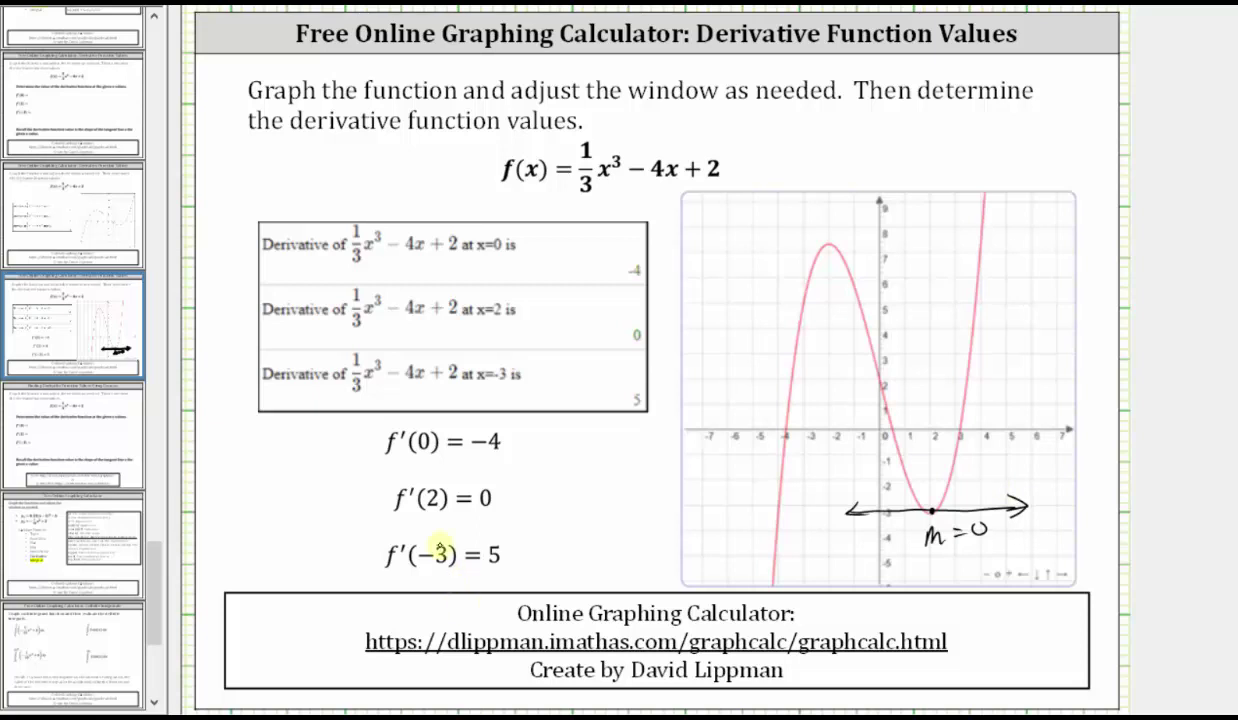
pyautogui.moveTo(922, 520)
pyautogui.mouseDown()
pyautogui.moveTo(882, 529)
pyautogui.moveTo(821, 540)
pyautogui.moveTo(841, 514)
pyautogui.moveTo(835, 463)
pyautogui.mouseUp()
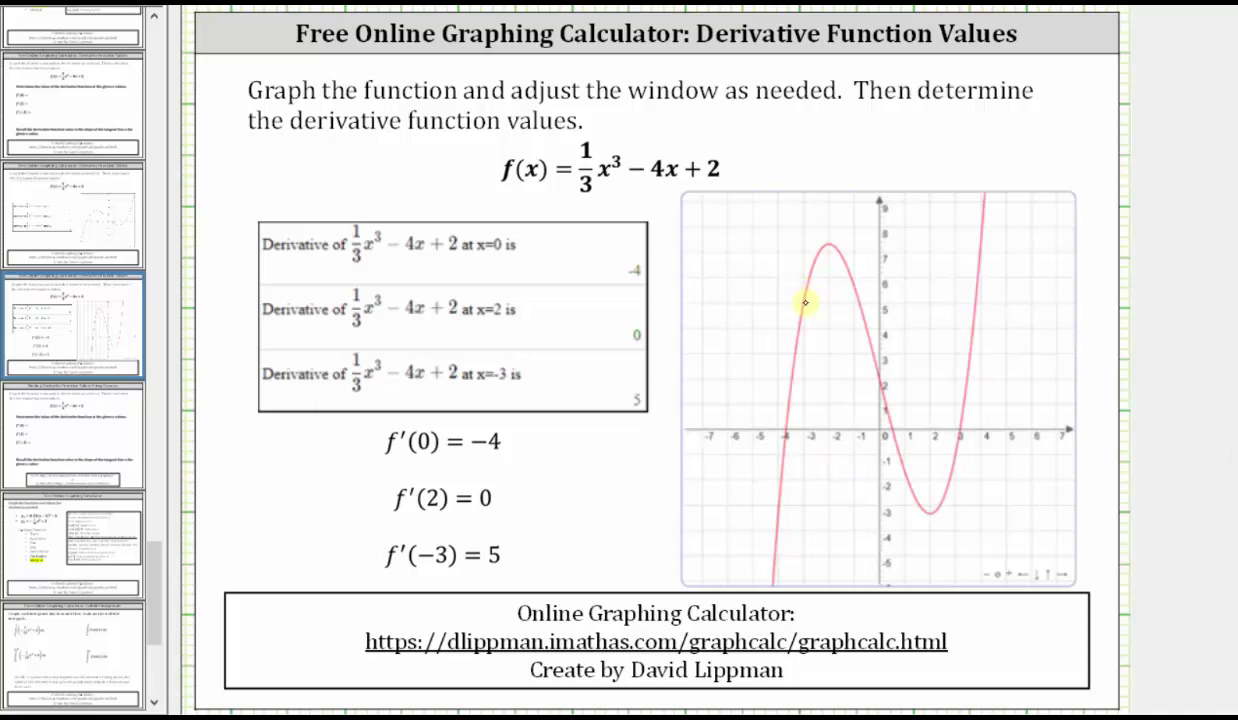
# Mark the point at x = −3 and draw a steep tangent line with arrowheads through it.
pyautogui.click(805, 302)
pyautogui.moveTo(755, 512); pyautogui.dragTo(834, 193)
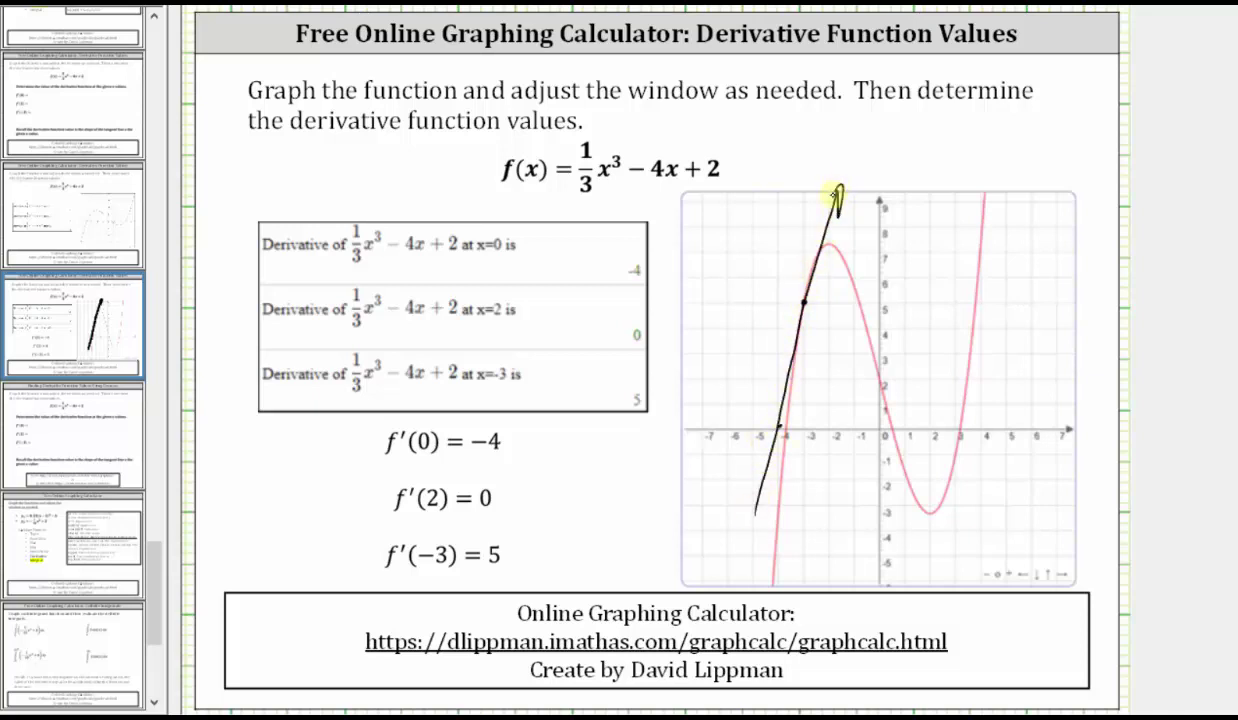
pyautogui.moveTo(757, 502); pyautogui.dragTo(770, 475)
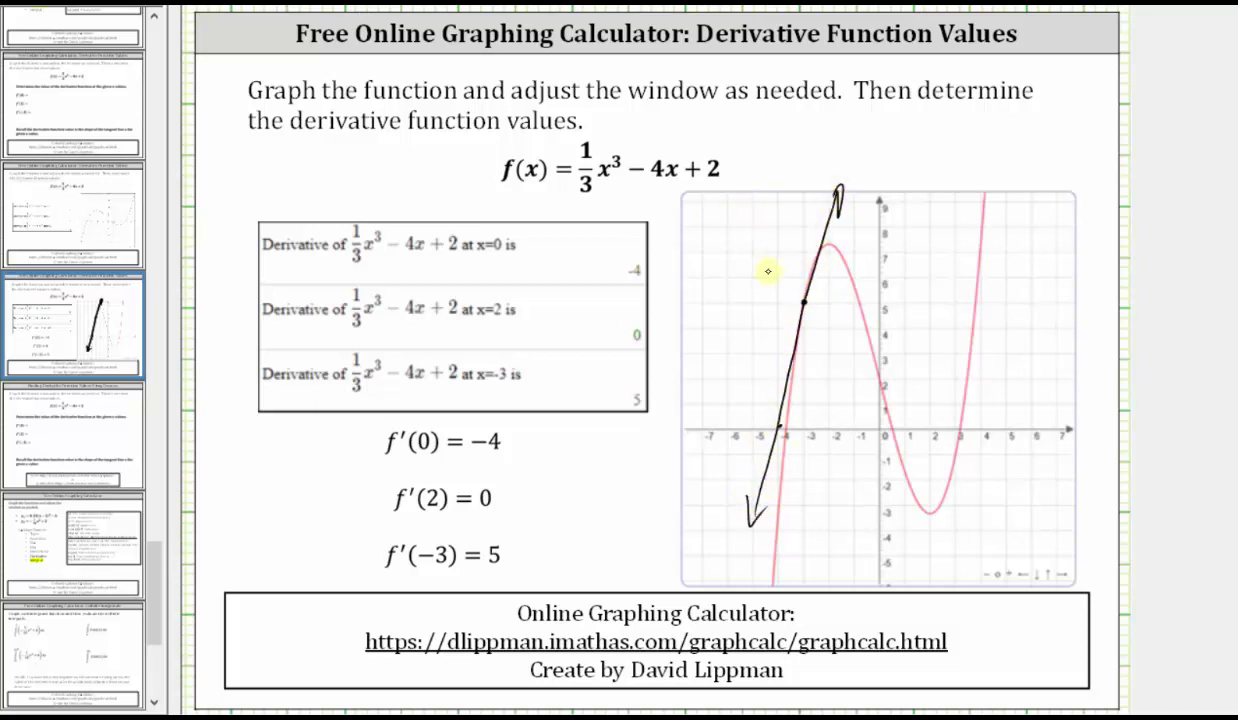